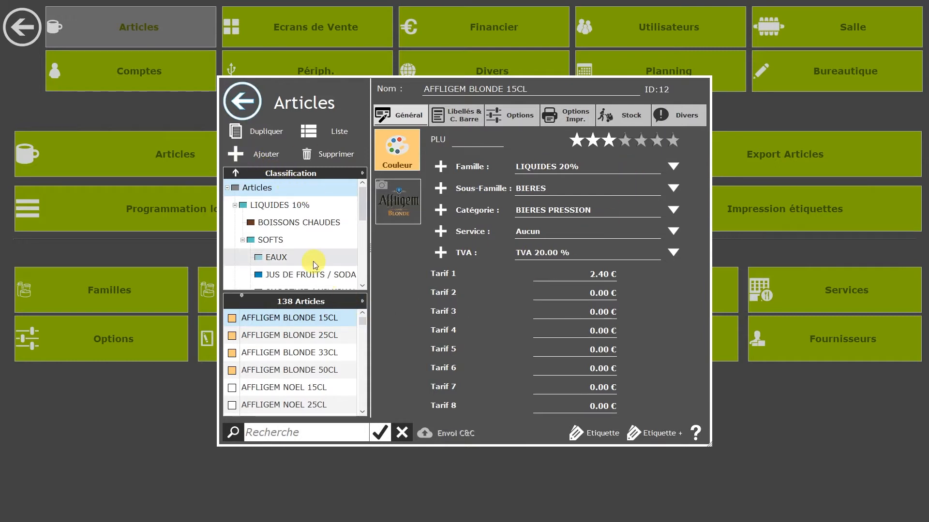
Add an article named ARTICLE DE TEST with family LIQUIDES 10%, sub-family SOFTS and category JUS DE FRUITS / SODAS.
click(236, 153)
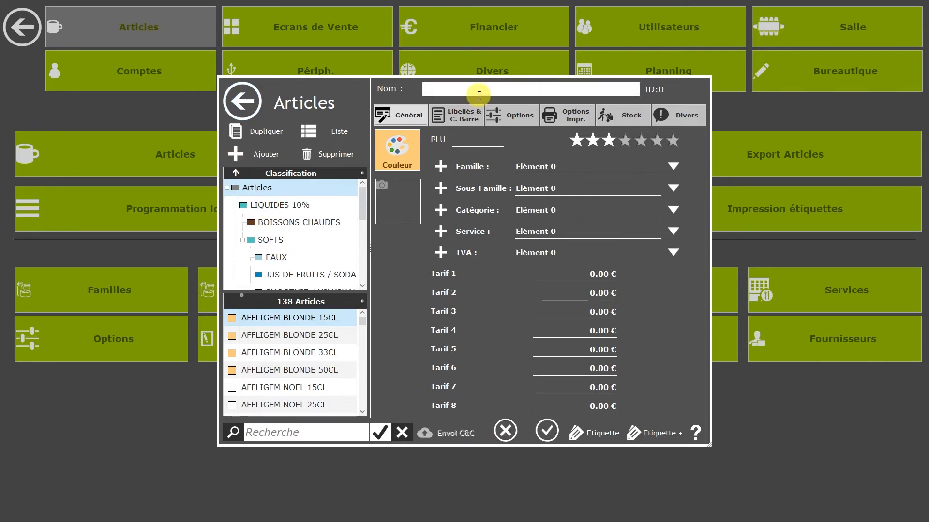
text(ARTICLE DE TEST)
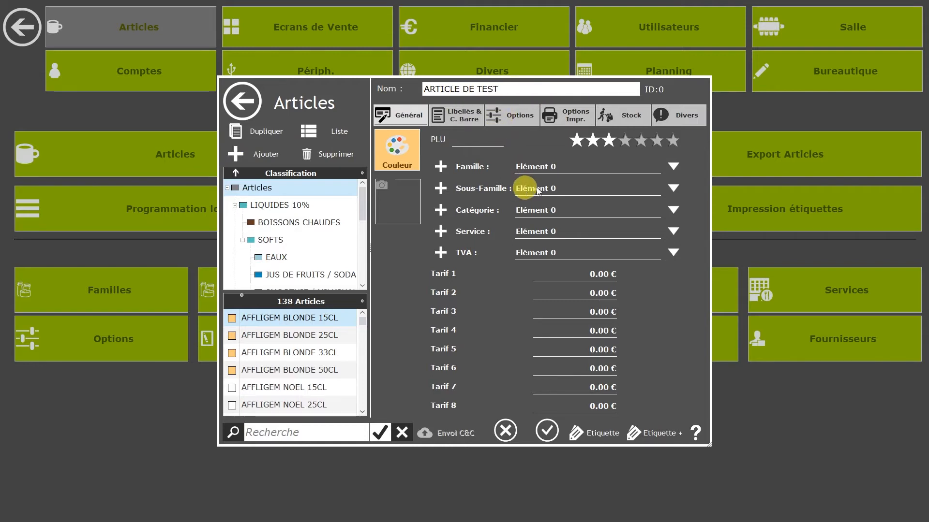
click(673, 168)
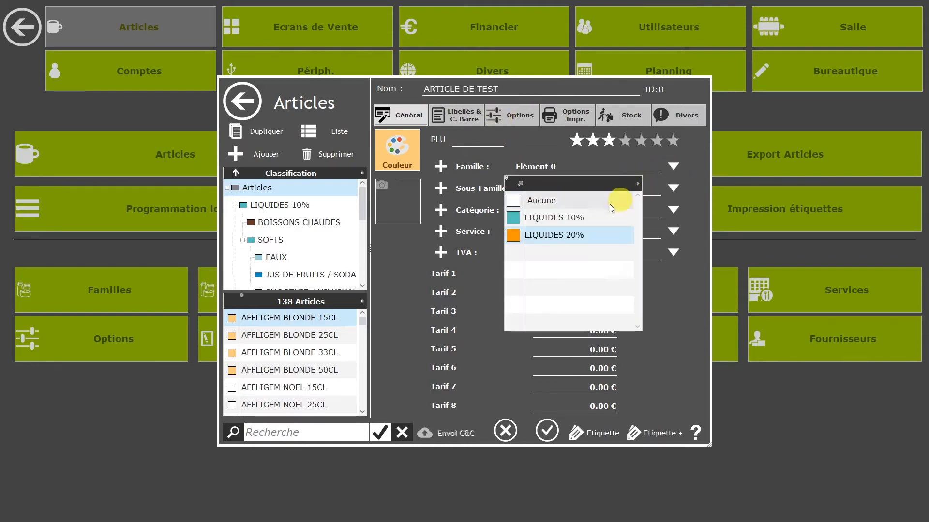
click(560, 221)
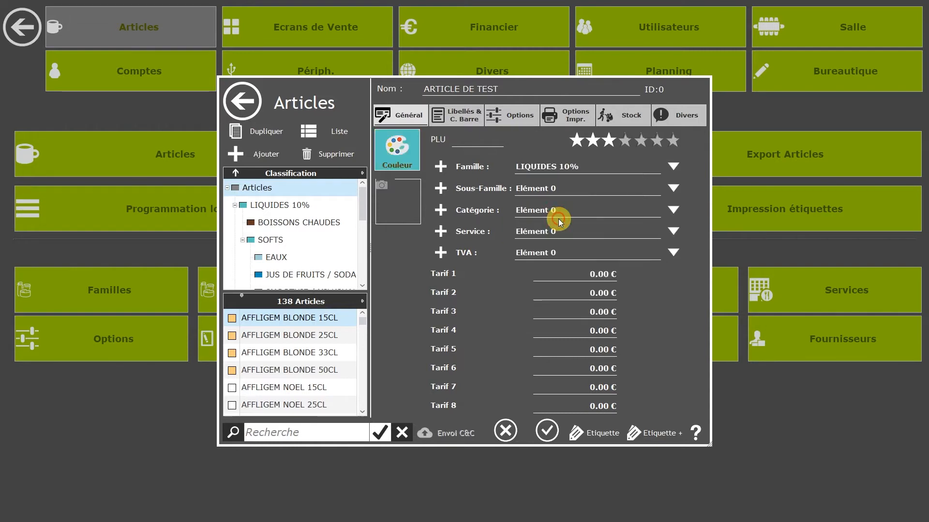
click(674, 188)
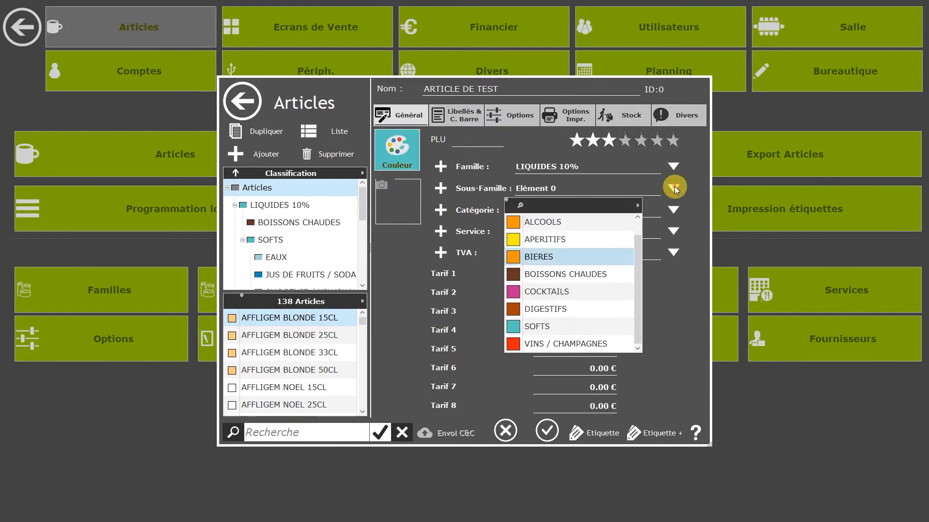
click(544, 327)
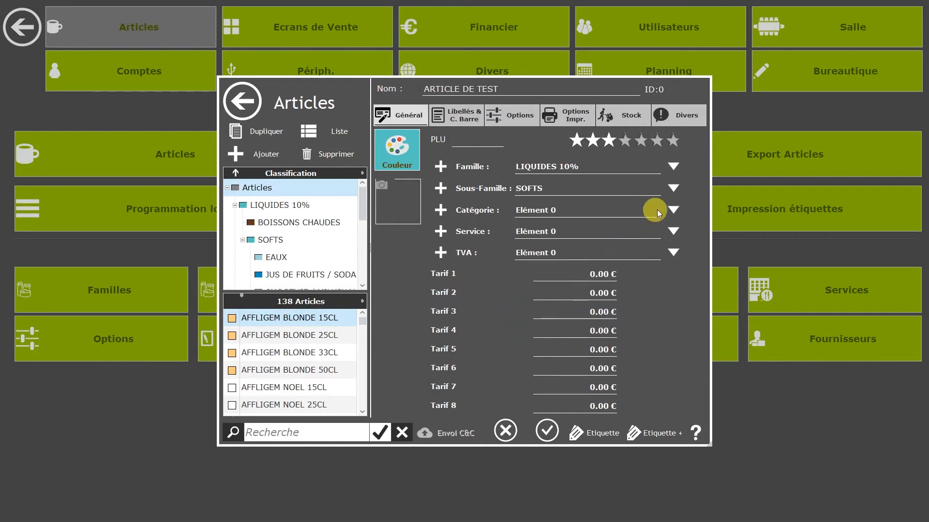
click(675, 209)
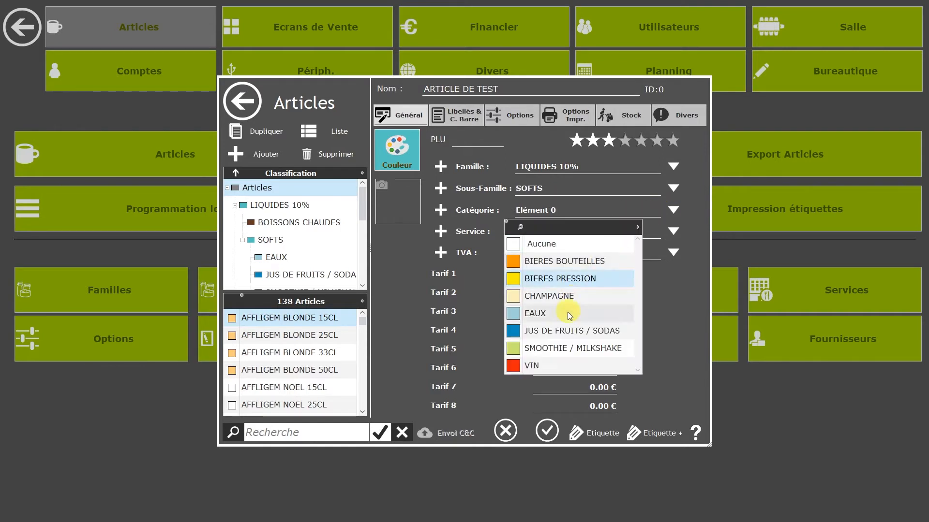
click(568, 332)
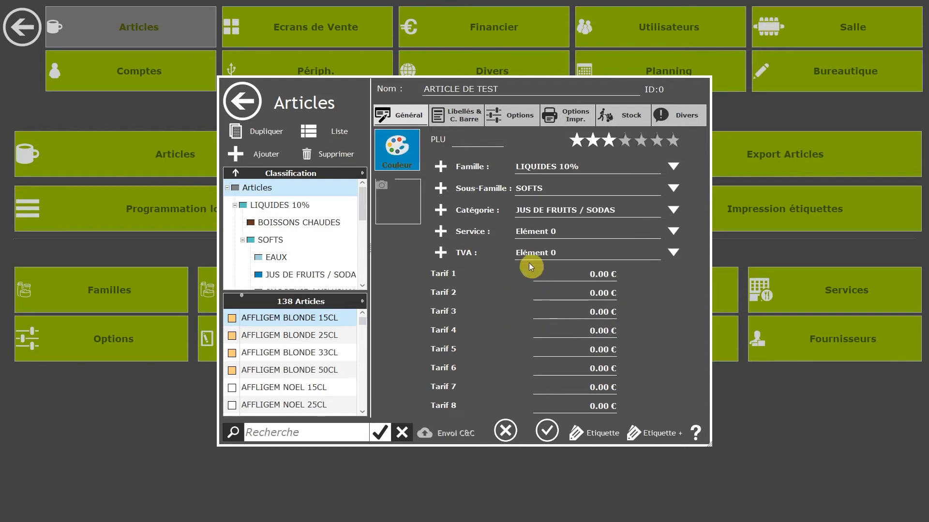
Set the new article's TVA to 10.00 % and Tarif 1 to 3.50 €, and save the article.
click(673, 251)
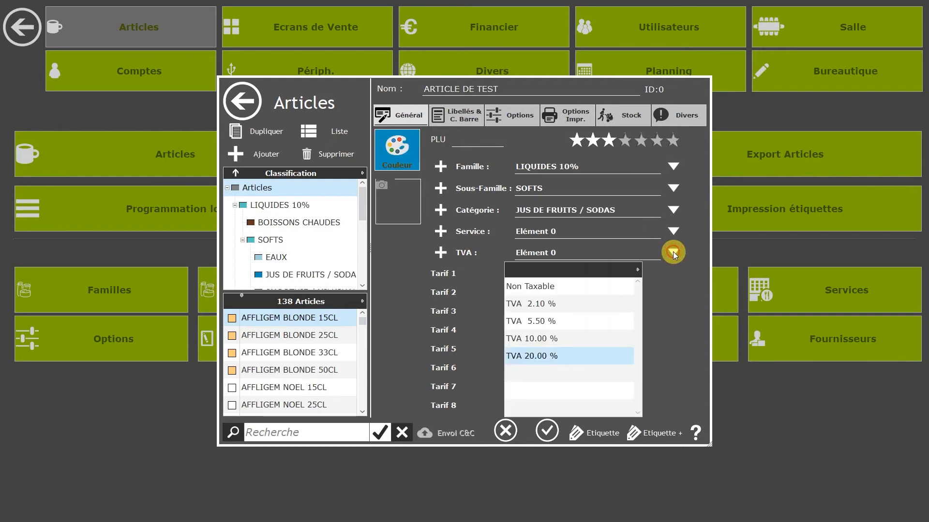
click(551, 338)
click(595, 274)
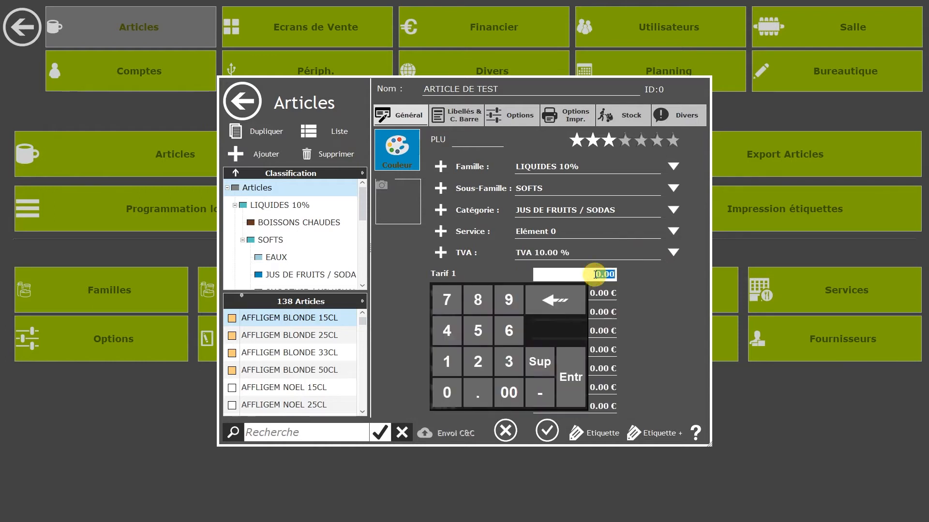
text(3.50)
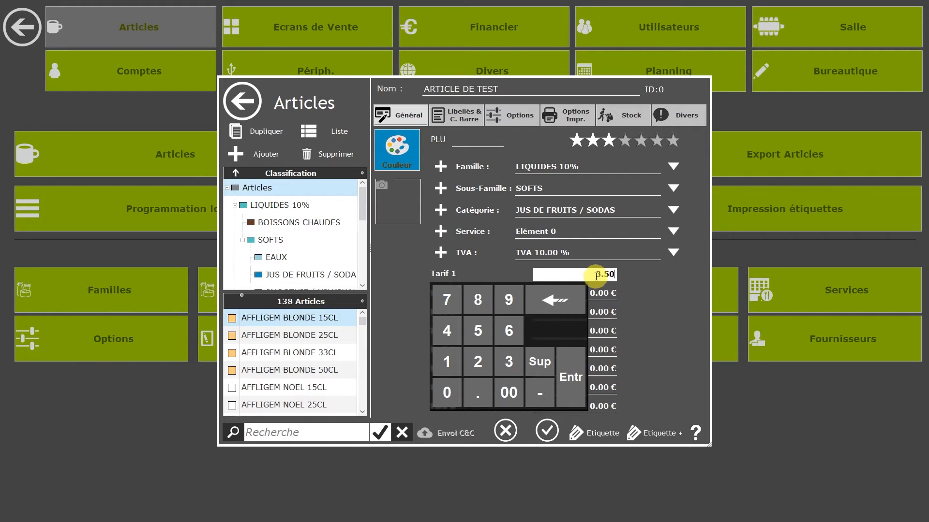
click(562, 382)
click(546, 430)
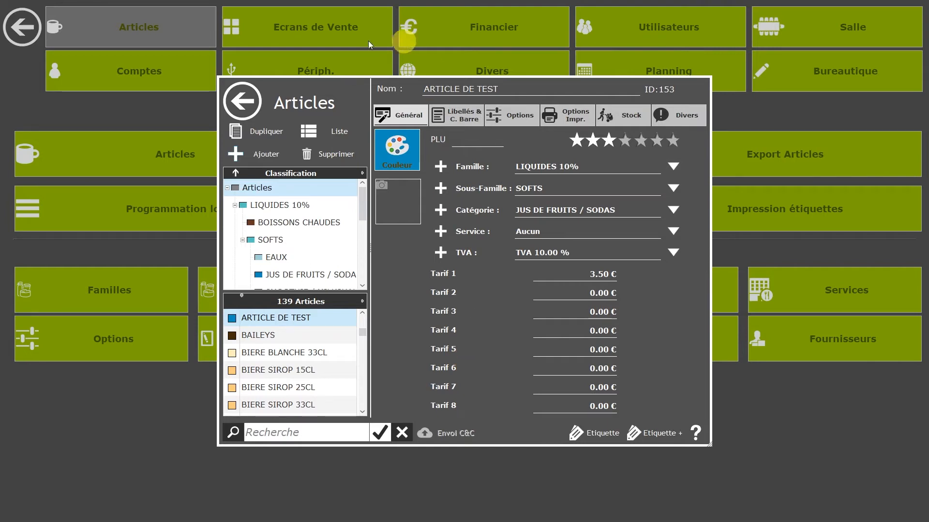
Leave article programming, open the Encaissement sales screen and display the JUS DE FRUITS / SODAS articles under SOFTS.
click(251, 98)
click(21, 29)
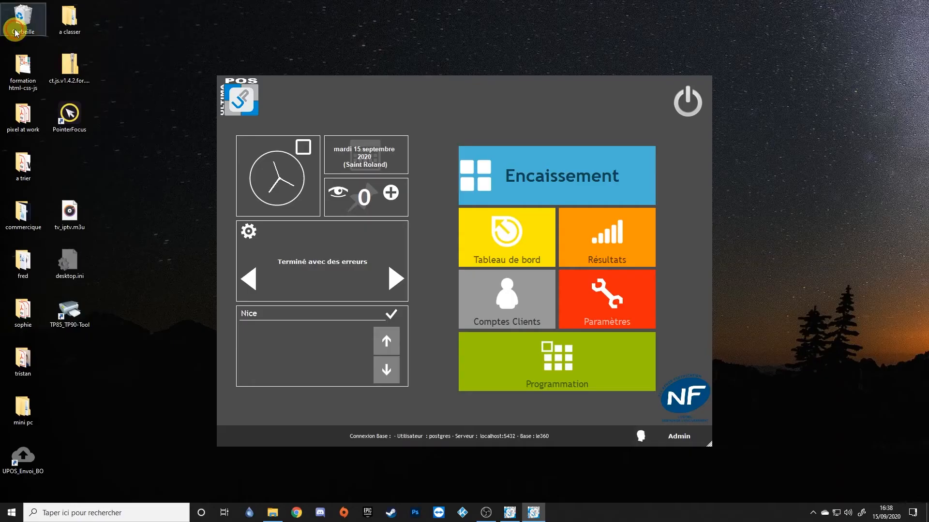
click(532, 180)
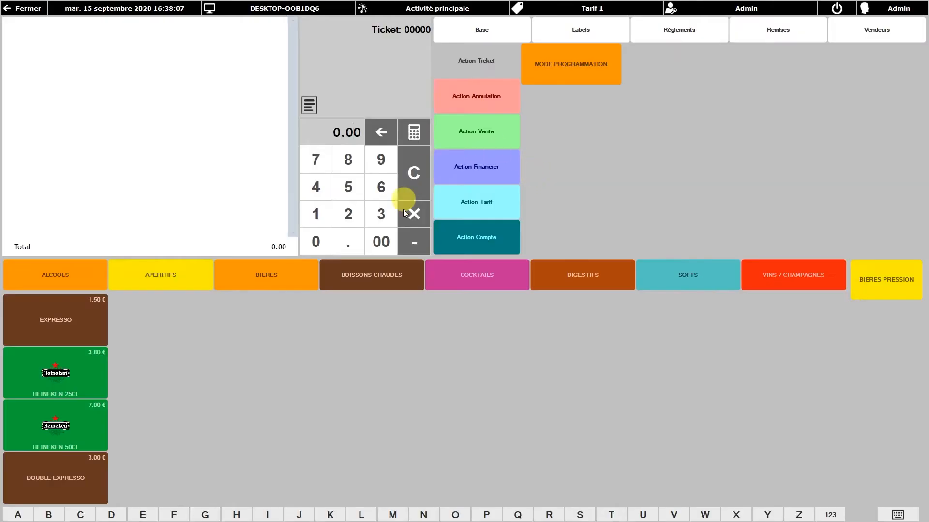
click(693, 276)
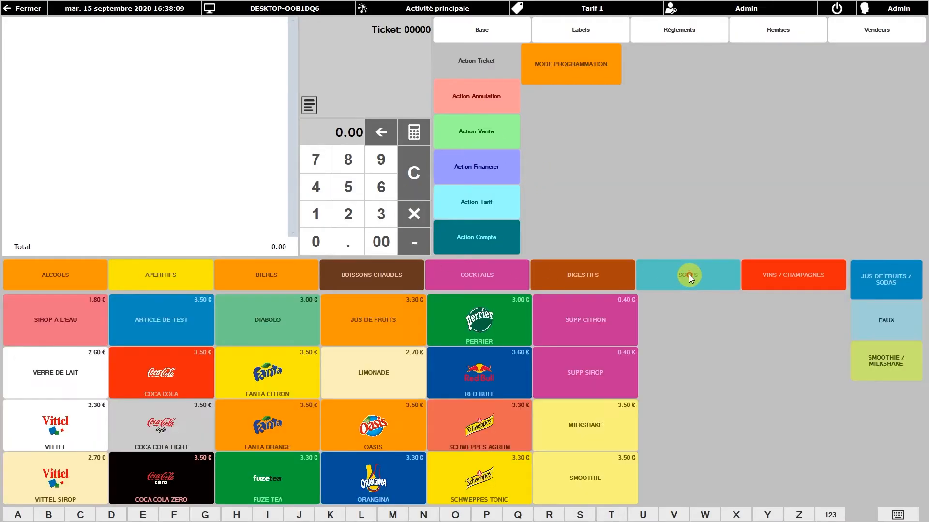
click(154, 324)
click(887, 281)
click(66, 331)
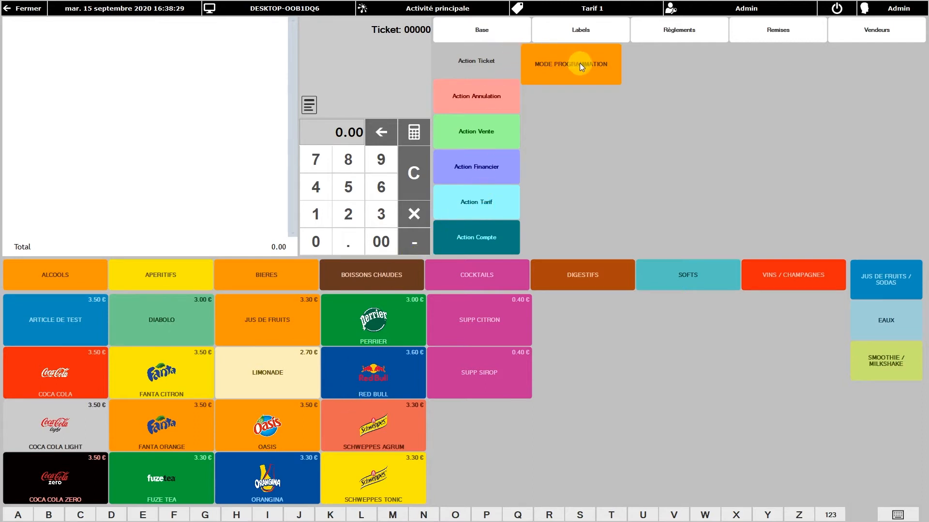
Enable MODE PROGRAMMATION from the sales actions and open the settings of ARTICLE DE TEST.
click(472, 133)
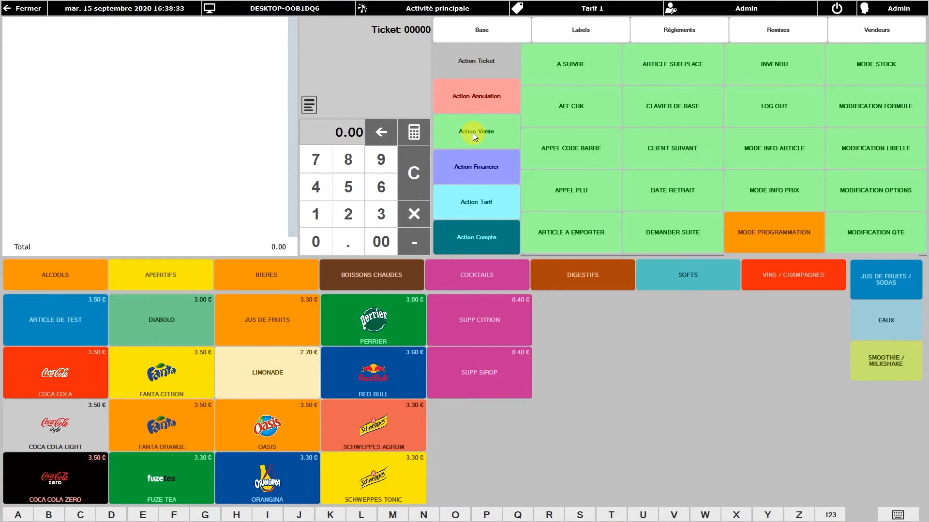
click(776, 233)
click(53, 320)
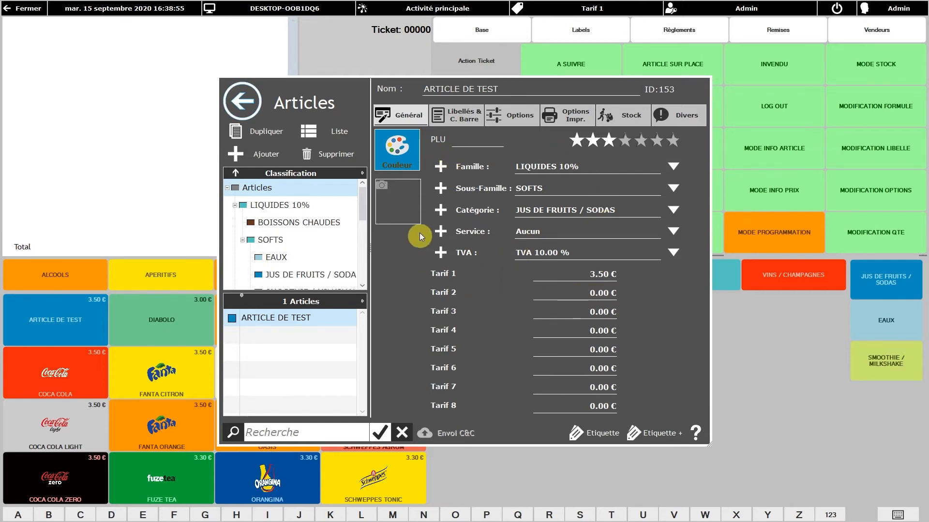
Change the background colour of ARTICLE DE TEST to olive green, save it and return to the sales screen.
click(410, 161)
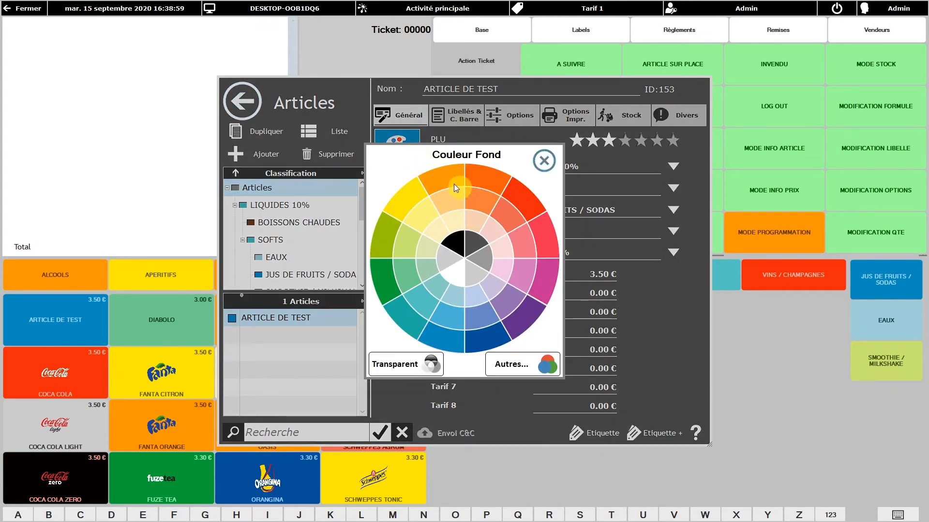
click(385, 232)
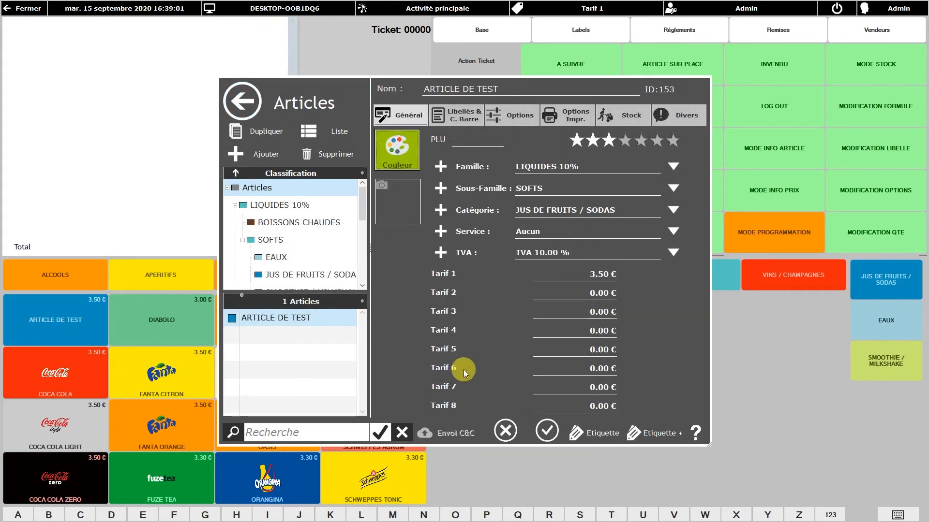
click(547, 430)
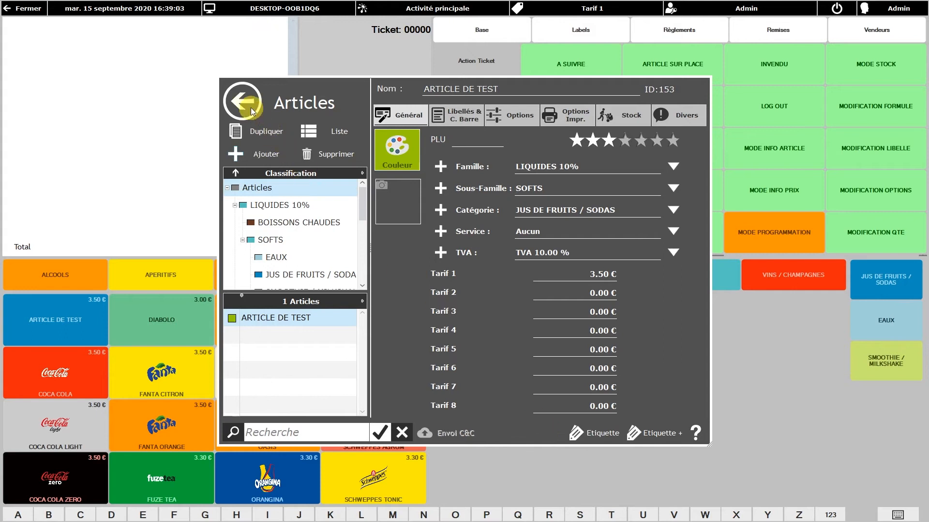
click(251, 107)
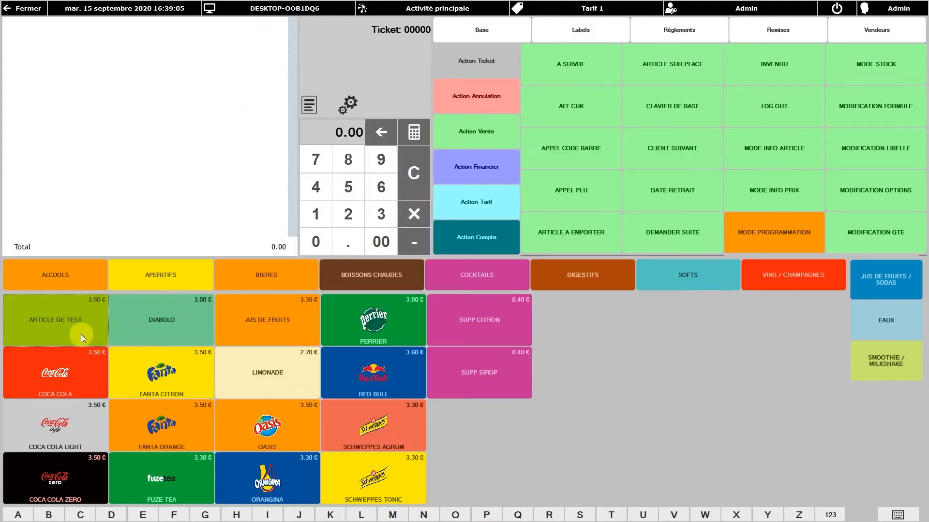
Assign the "dark dog" image from the sodas collection to ARTICLE DE TEST, save it and return to the sales screen.
click(73, 323)
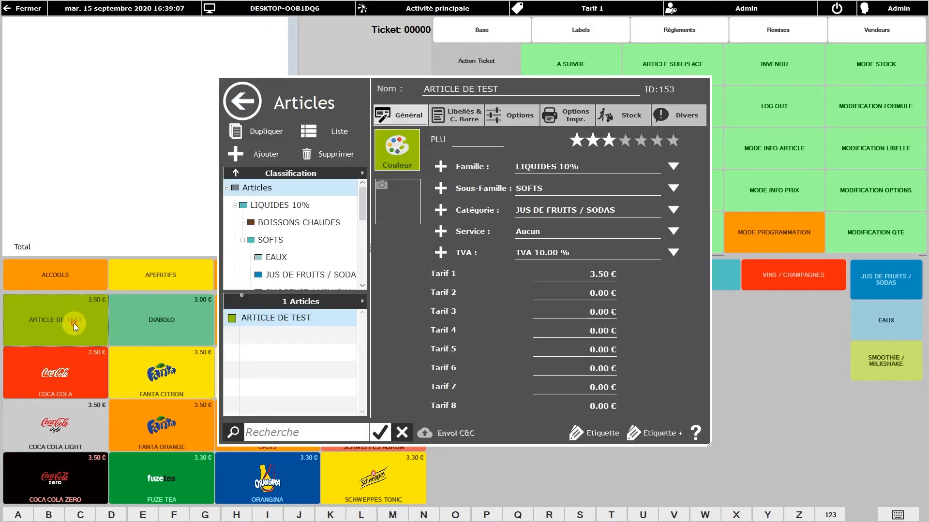
click(399, 202)
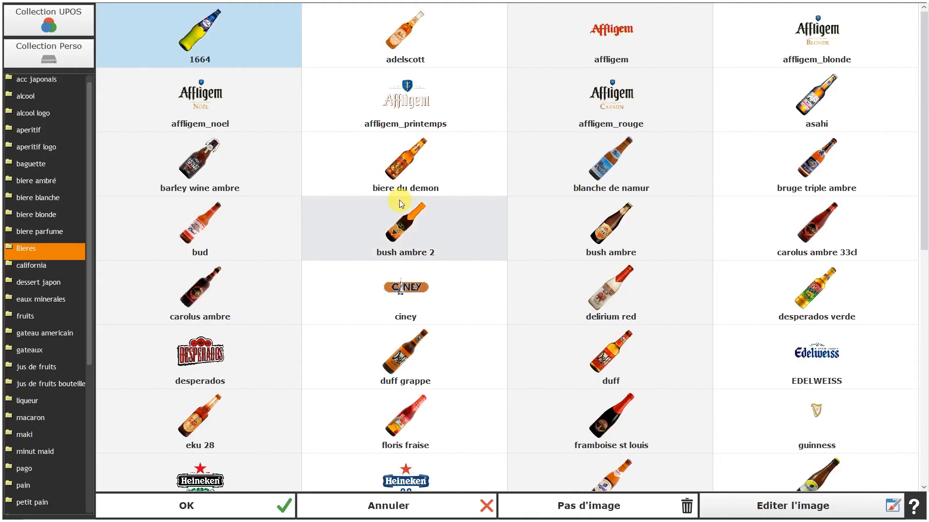
scroll(65, 208, down, 3)
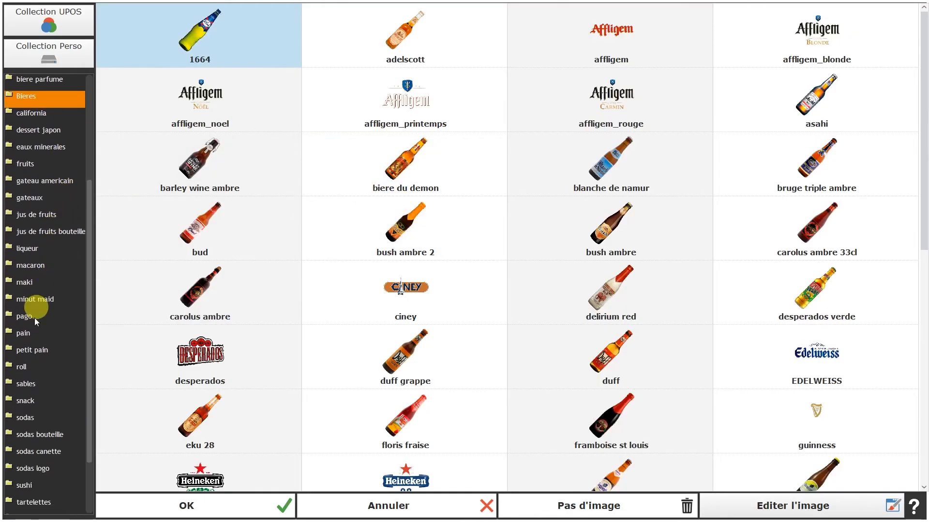
scroll(46, 357, down, 2)
click(36, 350)
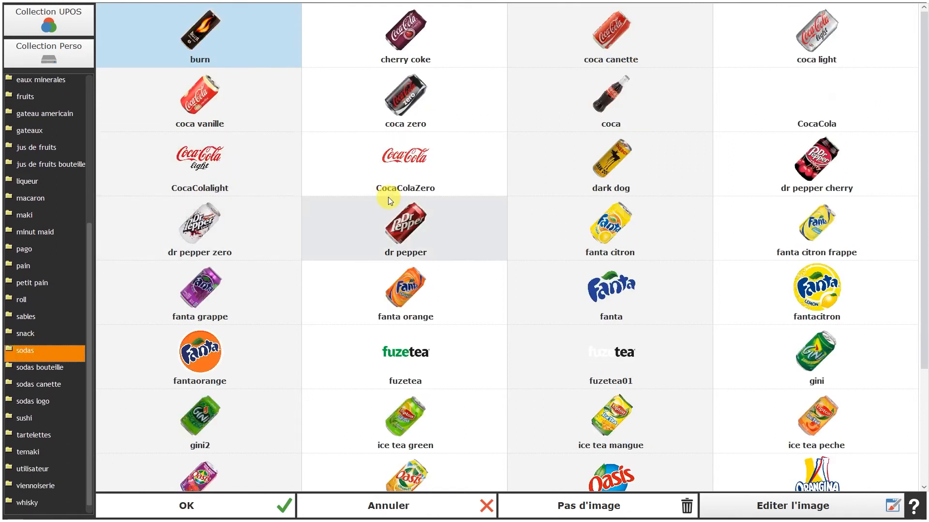
click(614, 169)
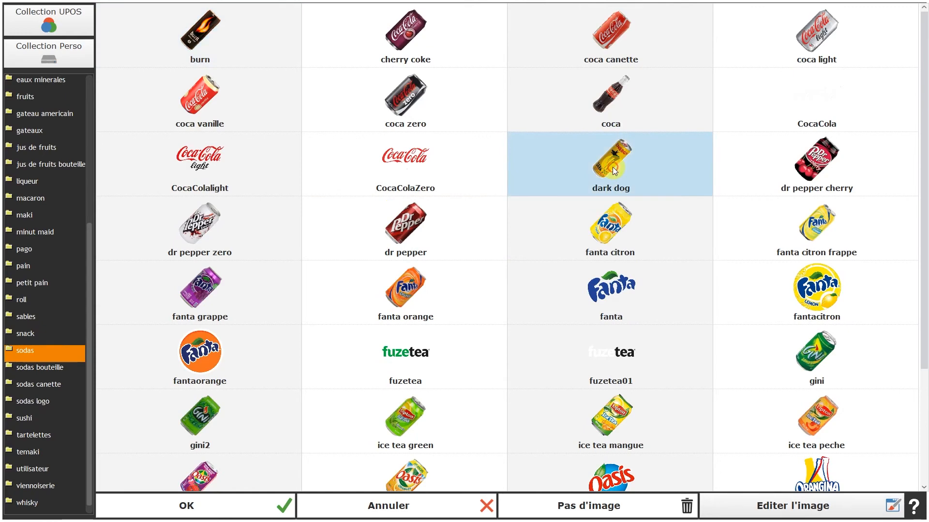
click(222, 506)
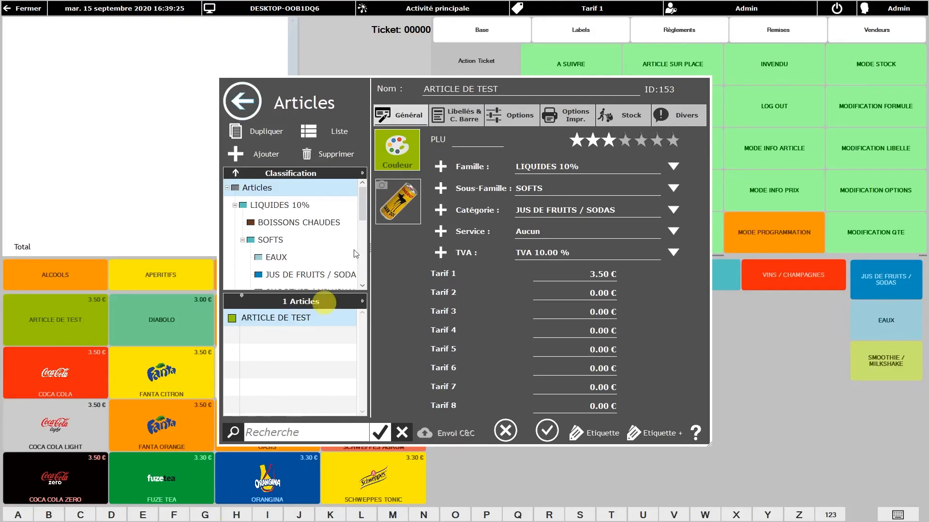
click(547, 430)
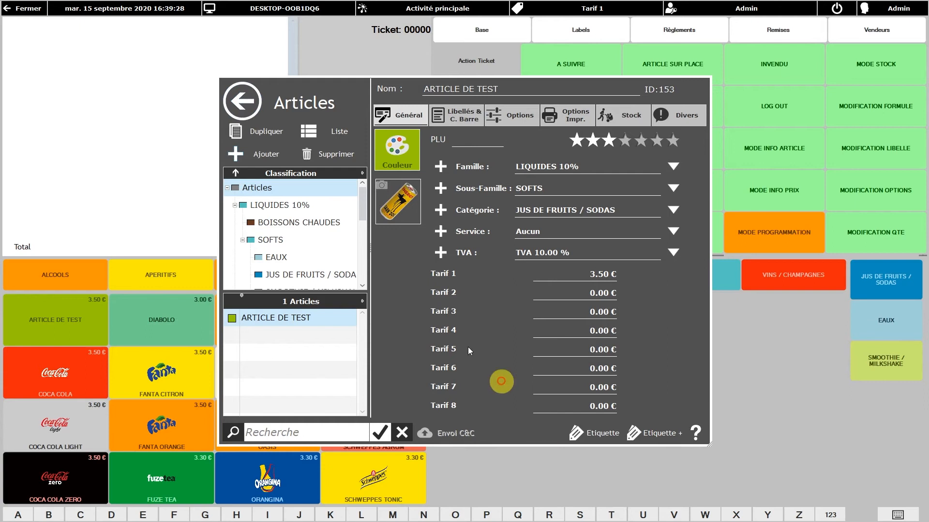
click(241, 102)
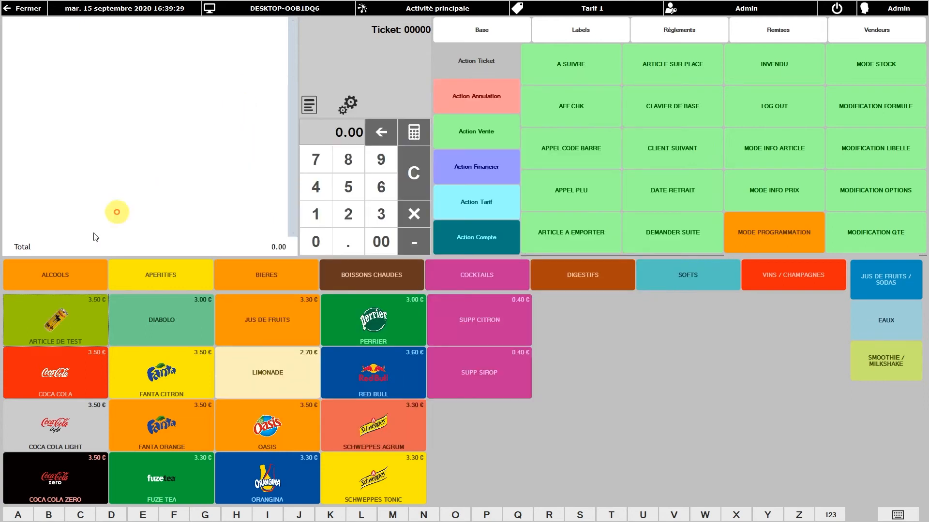
Set Tarif 1 of ARTICLE DE TEST to 4.00 €, save it and return to the sales screen.
click(78, 321)
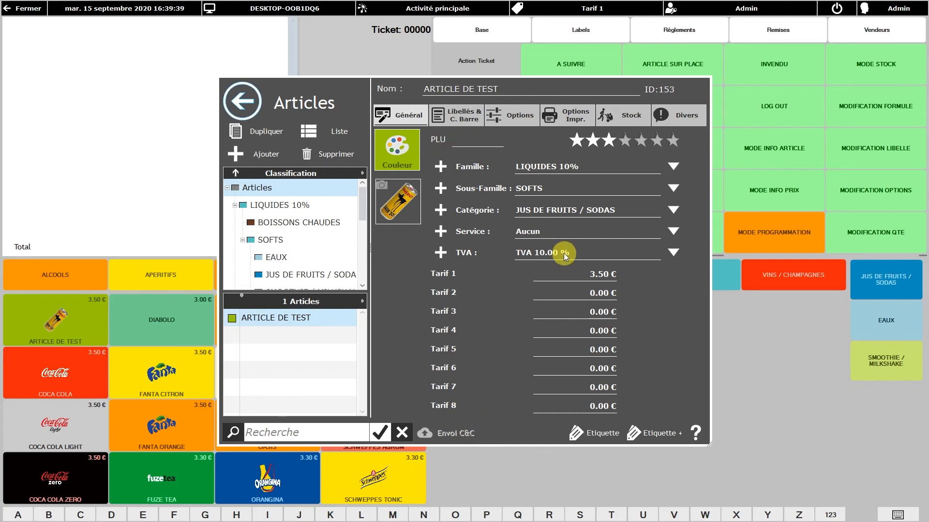
click(589, 272)
text(4)
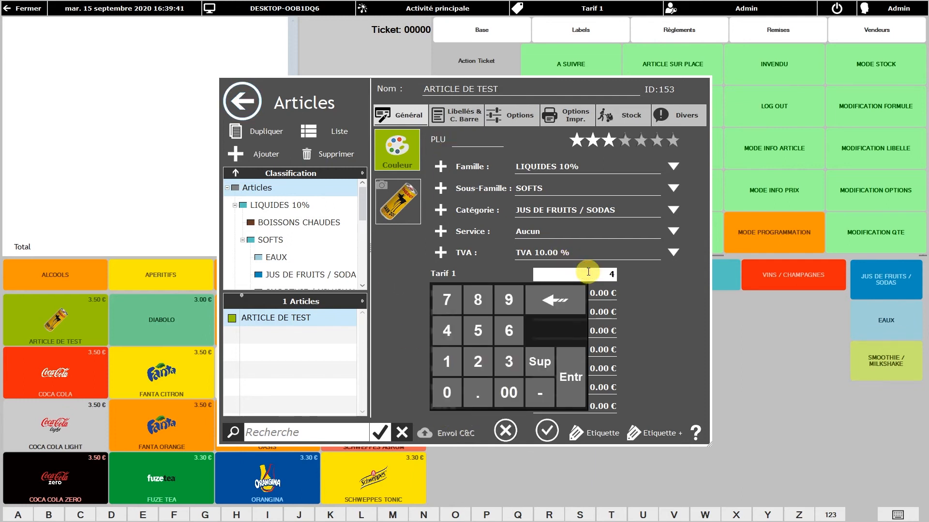
text(.00)
key(Return)
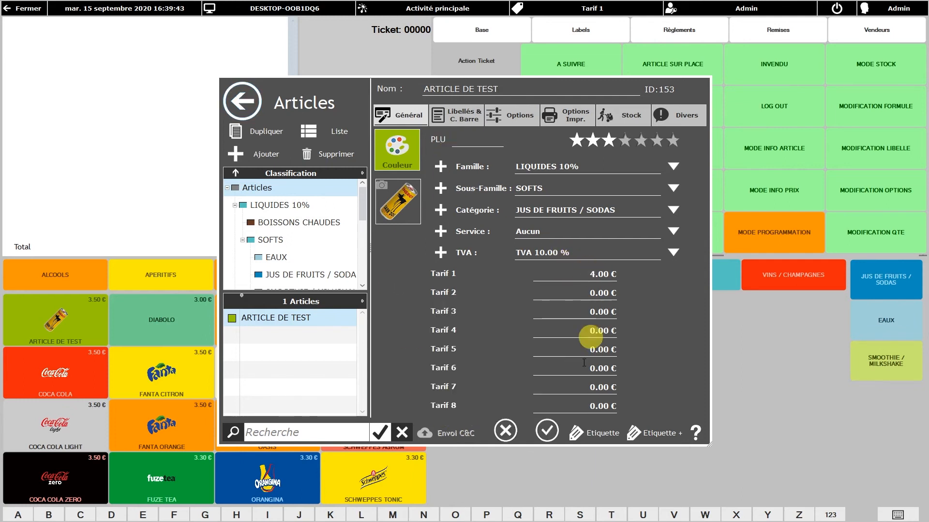
click(547, 429)
click(242, 102)
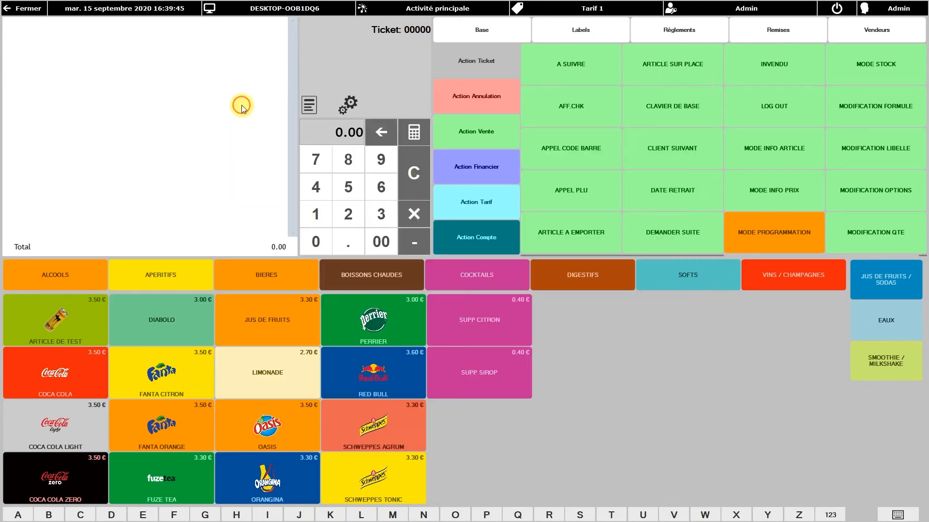
Turn off programming mode on the sales screen.
click(46, 313)
click(147, 314)
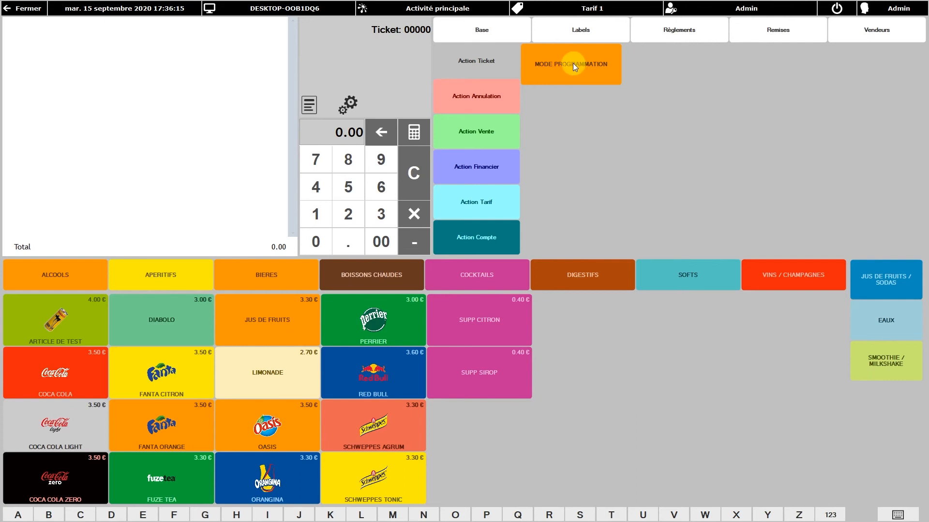
click(348, 105)
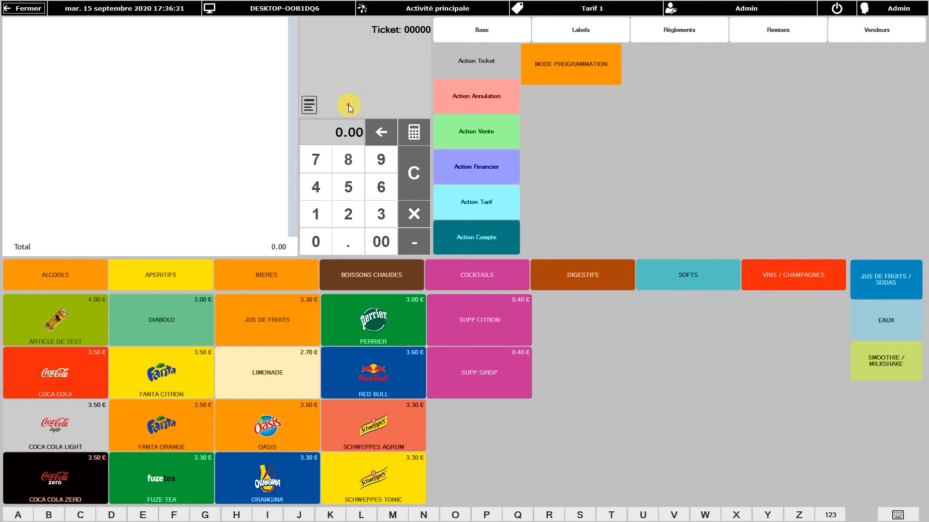